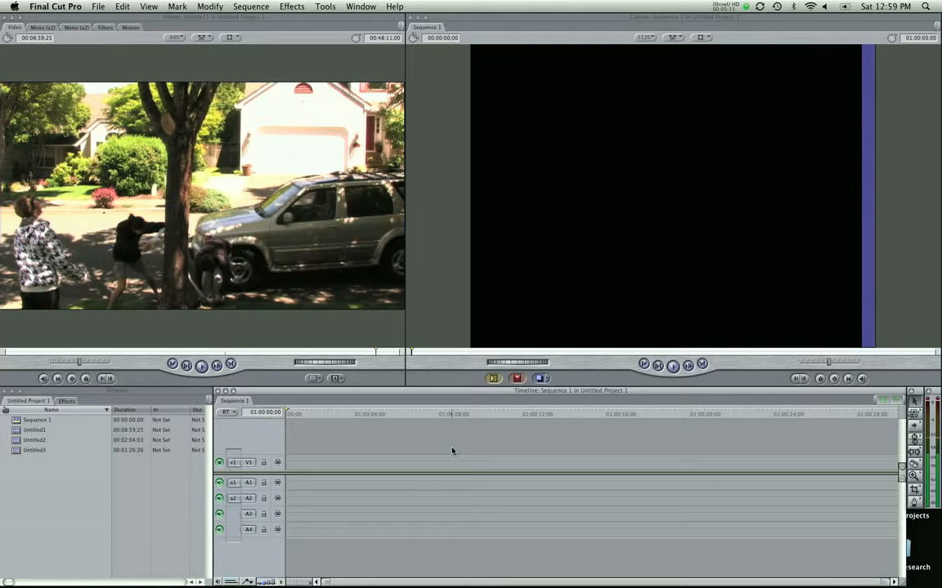
Load the Untitled1 clip into the Viewer and scrub through its final part.
{"action": "left_click", "coordinate": [69, 474]}
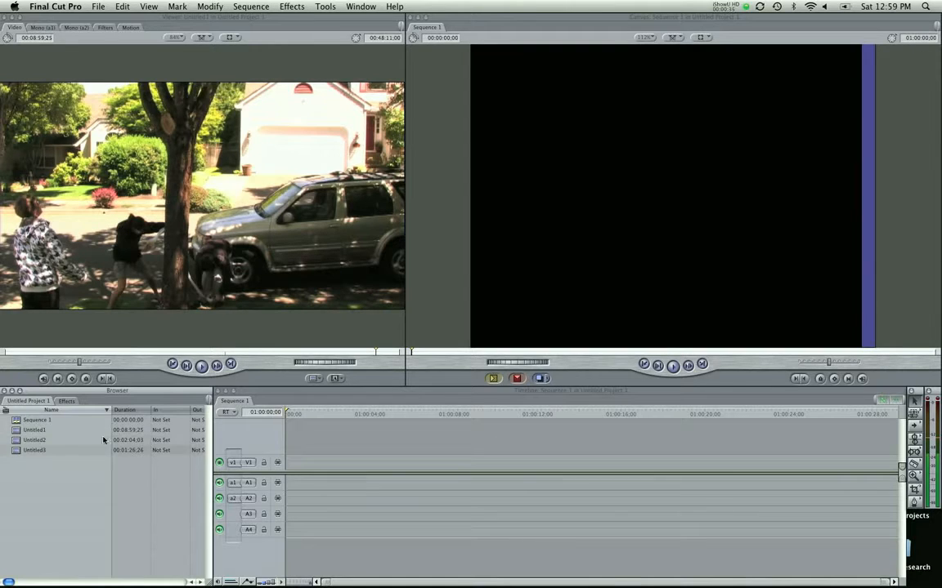
{"action": "double_click", "coordinate": [17, 431]}
{"action": "left_click_drag", "start_coordinate": [332, 353], "coordinate": [388, 360]}
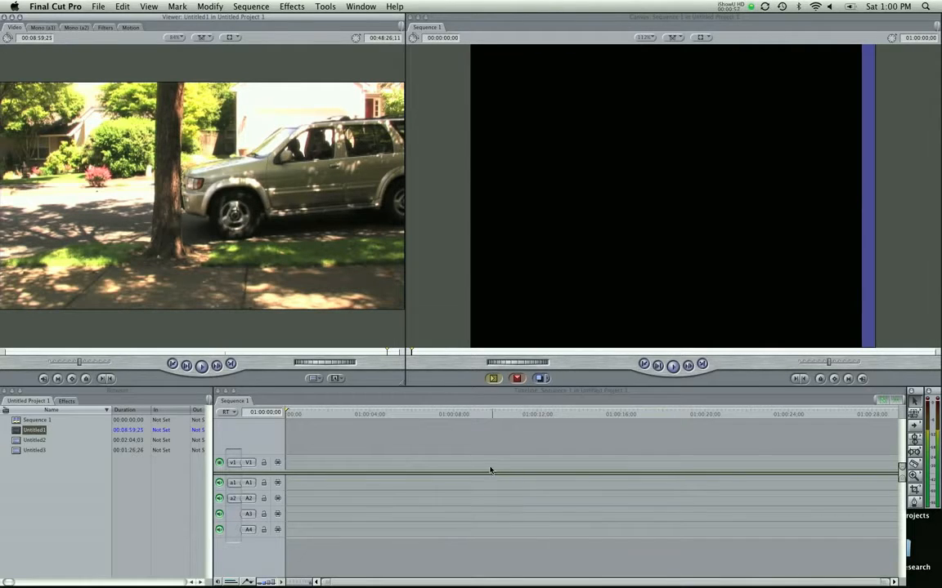
{"action": "left_click", "coordinate": [414, 455]}
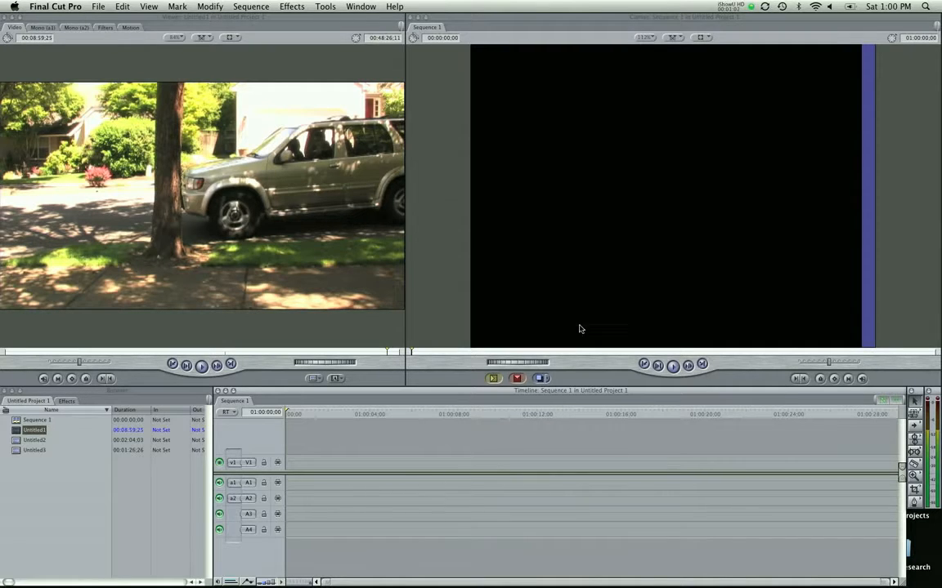
{"action": "left_click", "coordinate": [104, 475]}
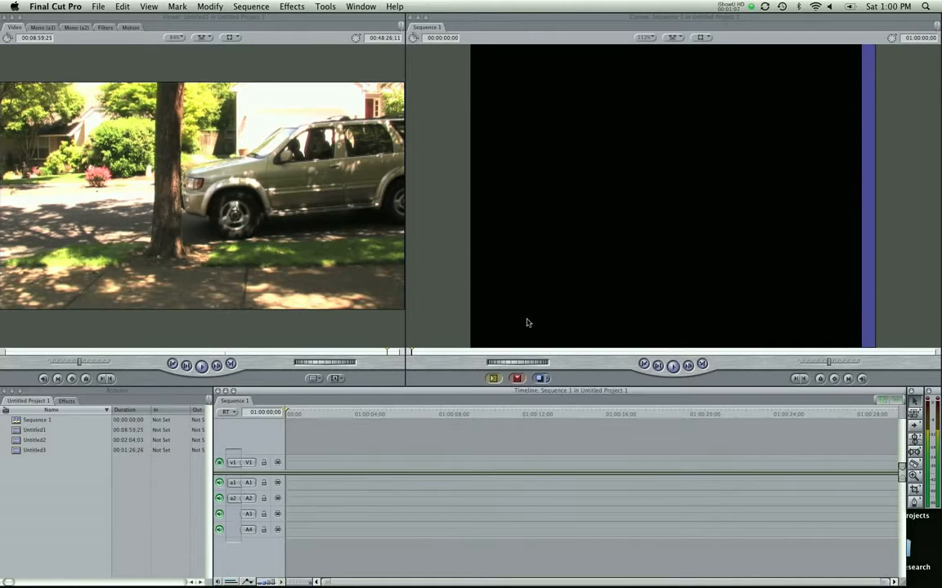
Switch the window layout to Standard and back to Z's Two Up [Bigger].
{"action": "left_click", "coordinate": [360, 4]}
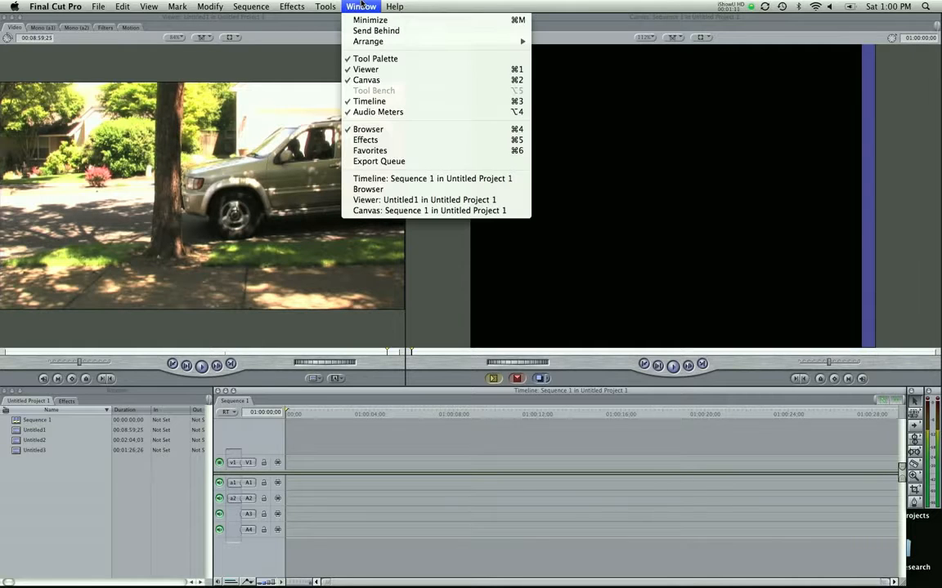
{"action": "mouse_move", "coordinate": [422, 41]}
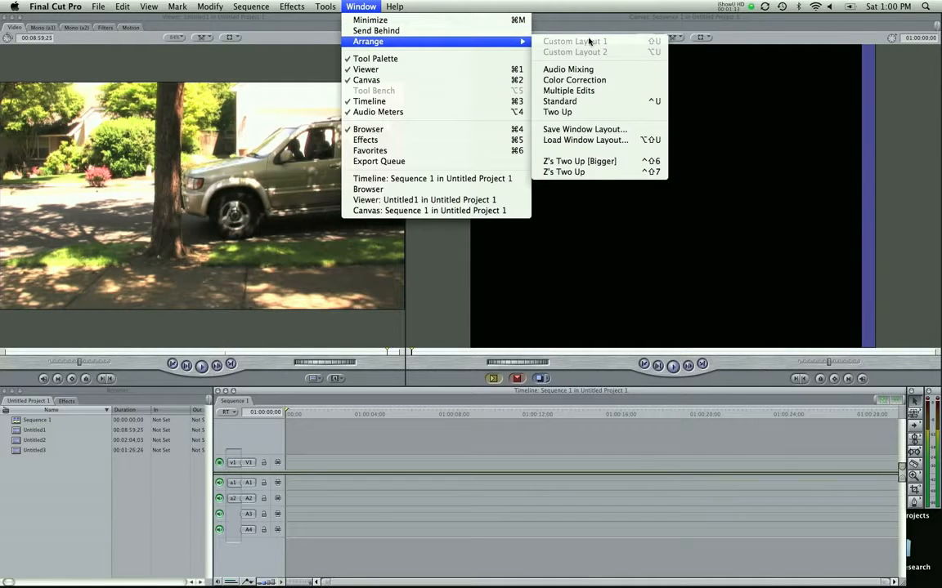
{"action": "left_click", "coordinate": [570, 101]}
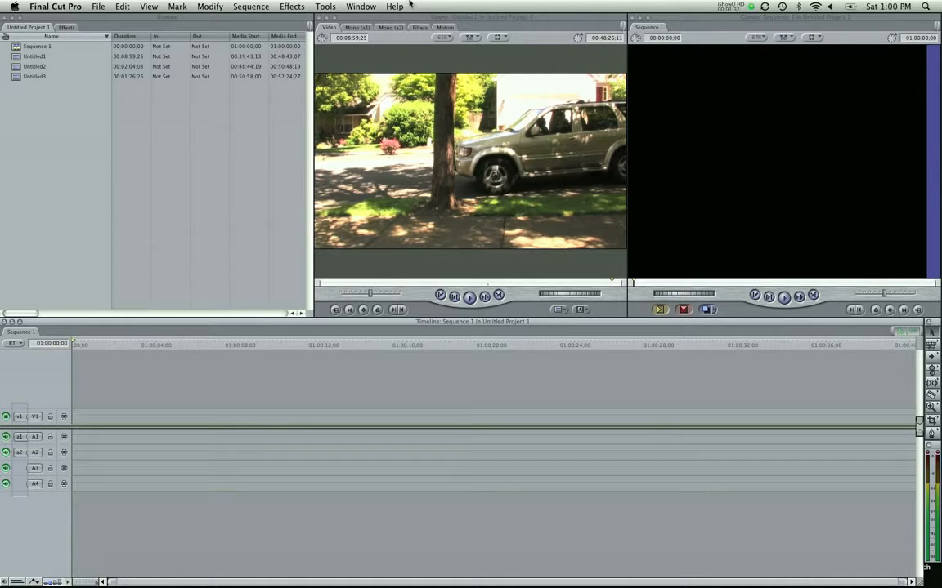
{"action": "left_click", "coordinate": [370, 5]}
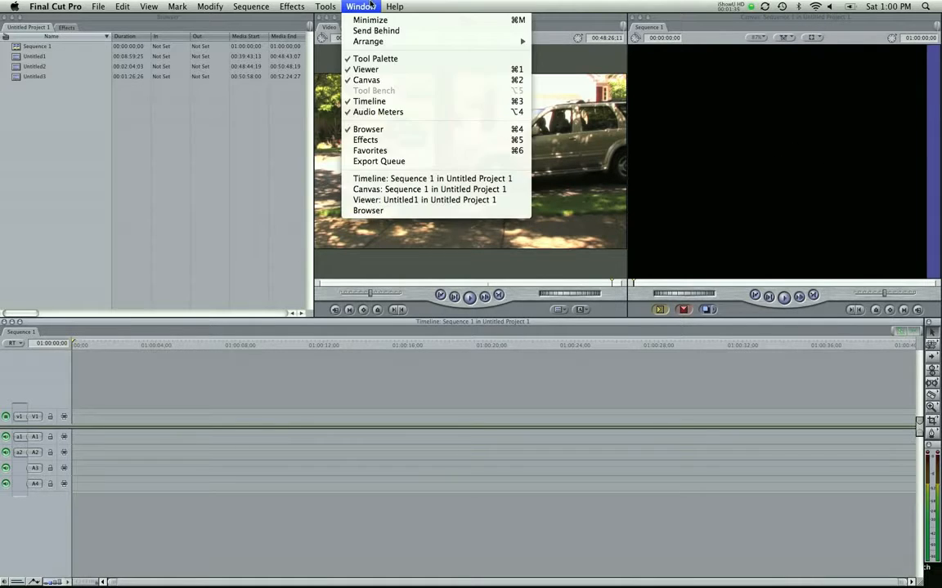
{"action": "mouse_move", "coordinate": [349, 41]}
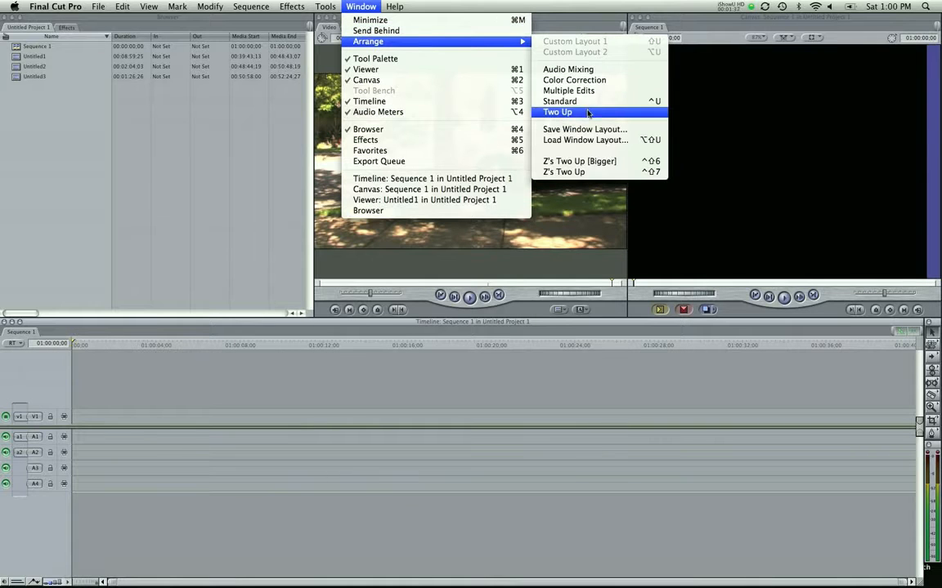
{"action": "left_click", "coordinate": [577, 161]}
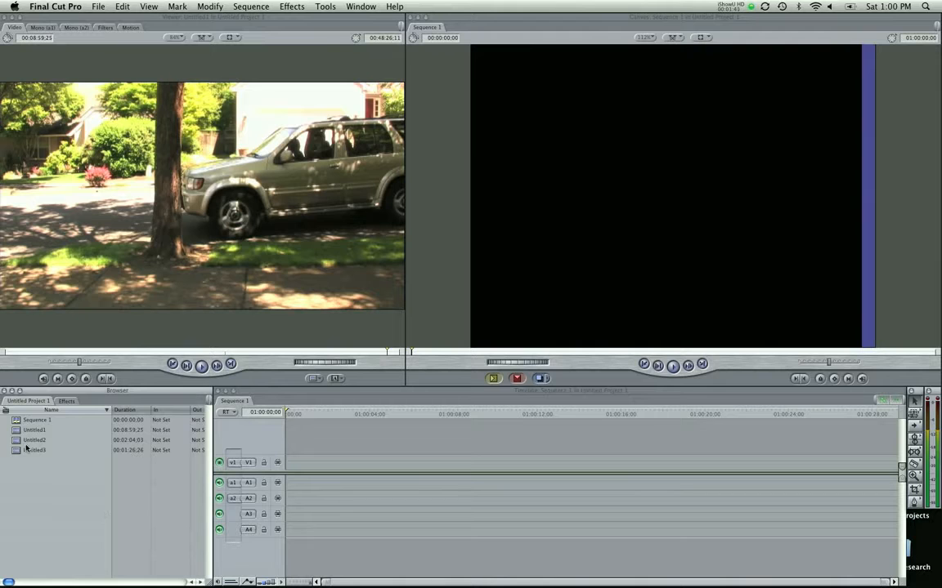
Load Untitled1 in the Viewer and mark an In point at 00:47:59;09 and an Out point at 00:48:04;26.
{"action": "double_click", "coordinate": [75, 430]}
{"action": "left_click_drag", "start_coordinate": [358, 352], "coordinate": [391, 350]}
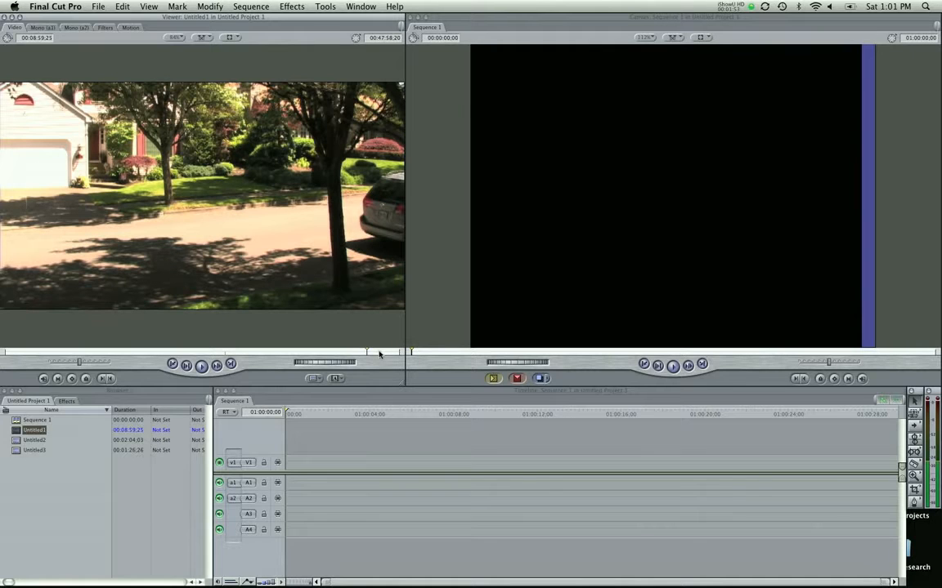
{"action": "key", "text": "space"}
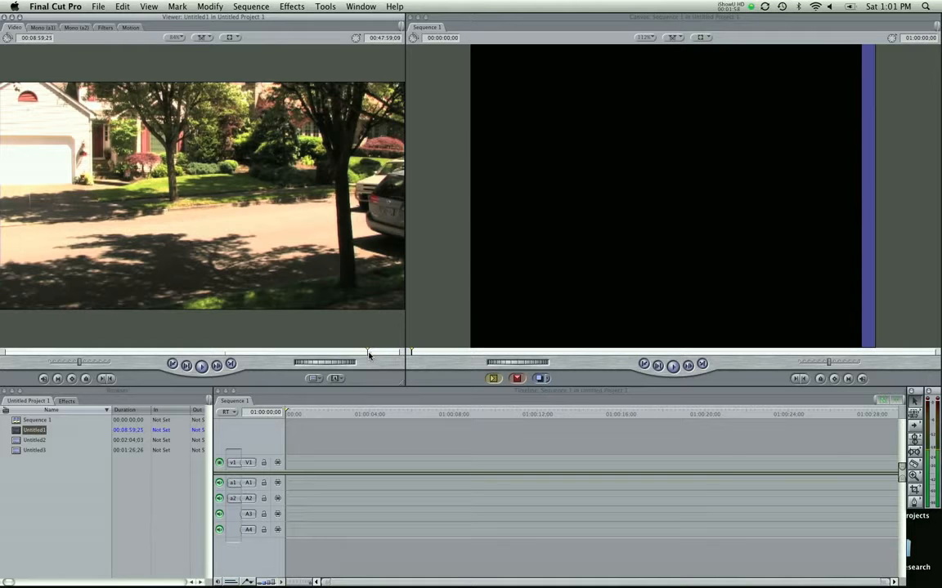
{"action": "key", "text": "i"}
{"action": "left_click_drag", "start_coordinate": [369, 353], "coordinate": [370, 353]}
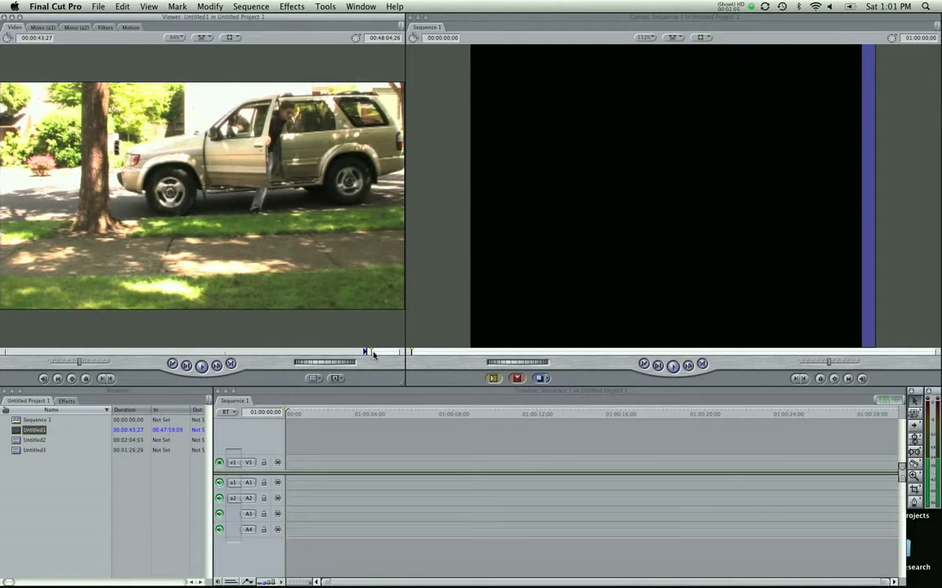
{"action": "key", "text": "o"}
Place the marked Untitled1 section near the start of track V1 in Sequence 1, matching the sequence settings to the clip.
{"action": "left_click_drag", "start_coordinate": [325, 307], "coordinate": [309, 458]}
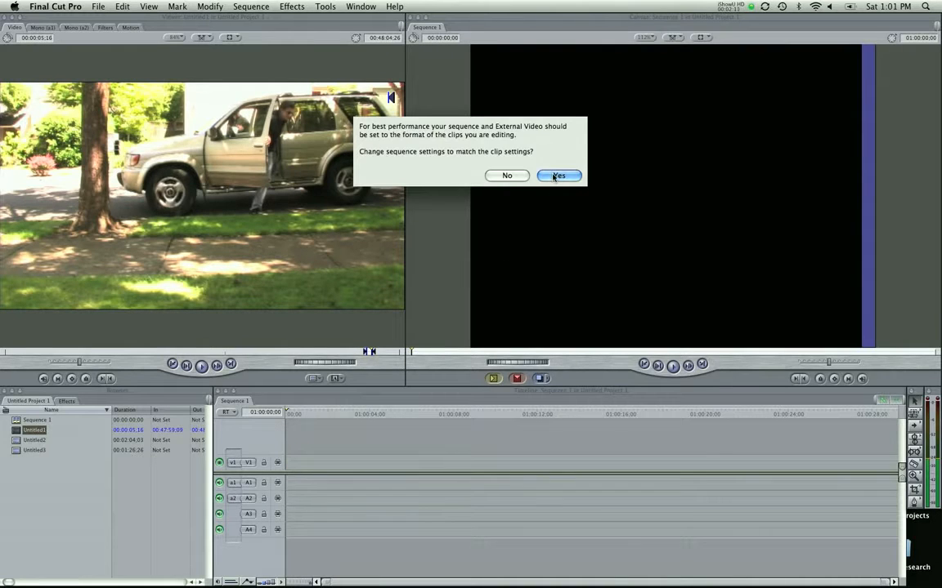
{"action": "left_click", "coordinate": [556, 177]}
{"action": "mouse_move", "coordinate": [374, 416]}
{"action": "left_mouse_down"}
{"action": "mouse_move", "coordinate": [332, 416]}
{"action": "mouse_move", "coordinate": [414, 423]}
{"action": "left_mouse_up"}
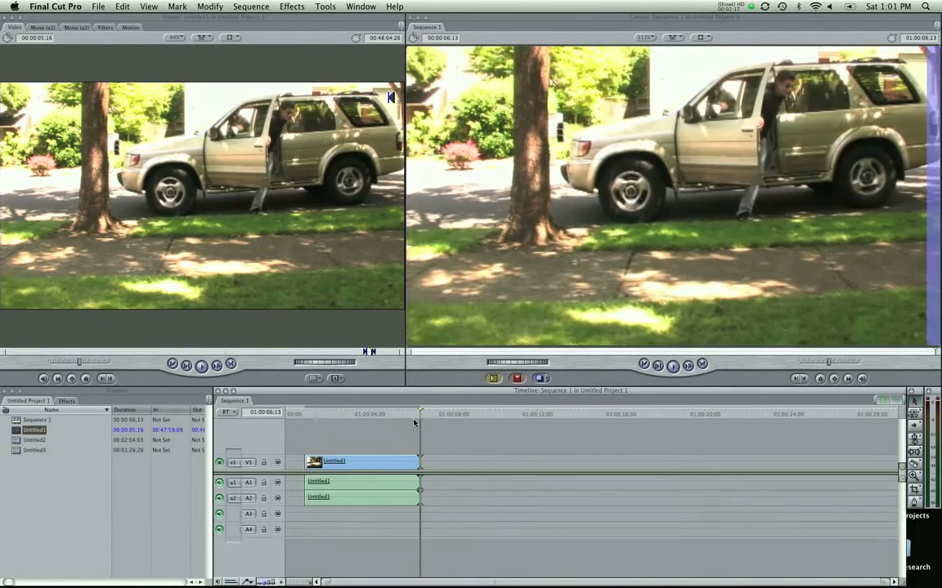
Look through the rest of Untitled1 and preview the Untitled2 clip in the Viewer.
{"action": "left_click_drag", "start_coordinate": [381, 353], "coordinate": [389, 353]}
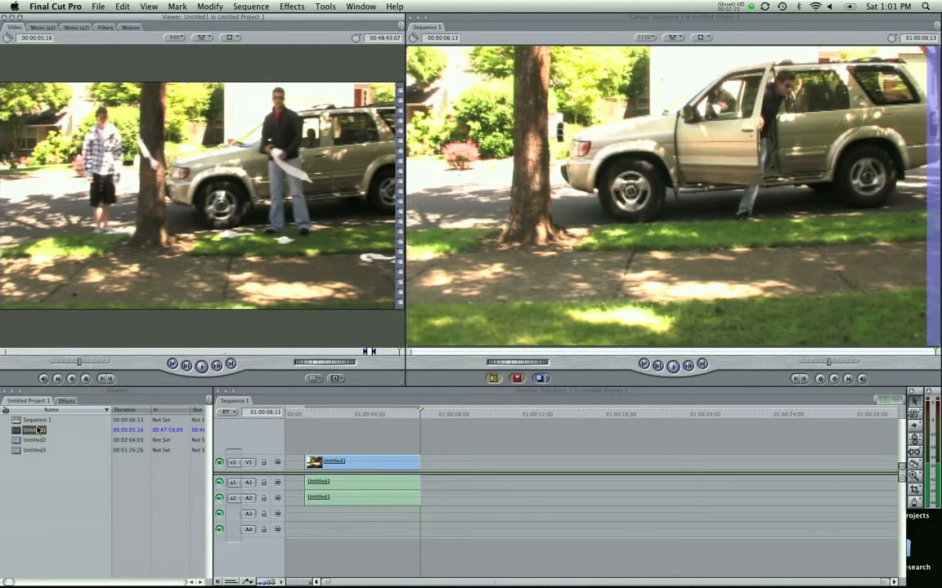
{"action": "left_click", "coordinate": [18, 441]}
{"action": "double_click", "coordinate": [18, 441]}
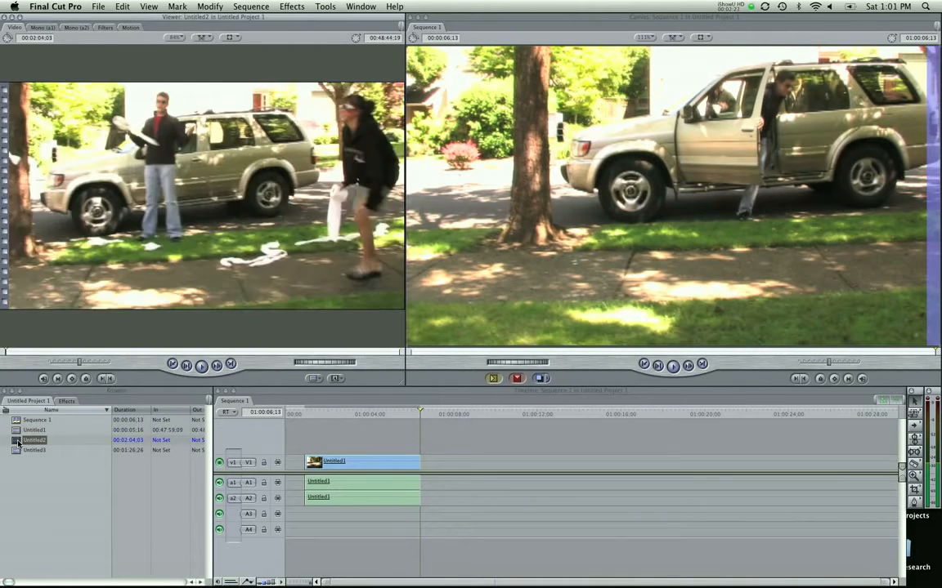
Mark Untitled3 from 00:51:21;27 to 00:51:27;06 and place that section directly after the first clip on V1.
{"action": "double_click", "coordinate": [18, 450]}
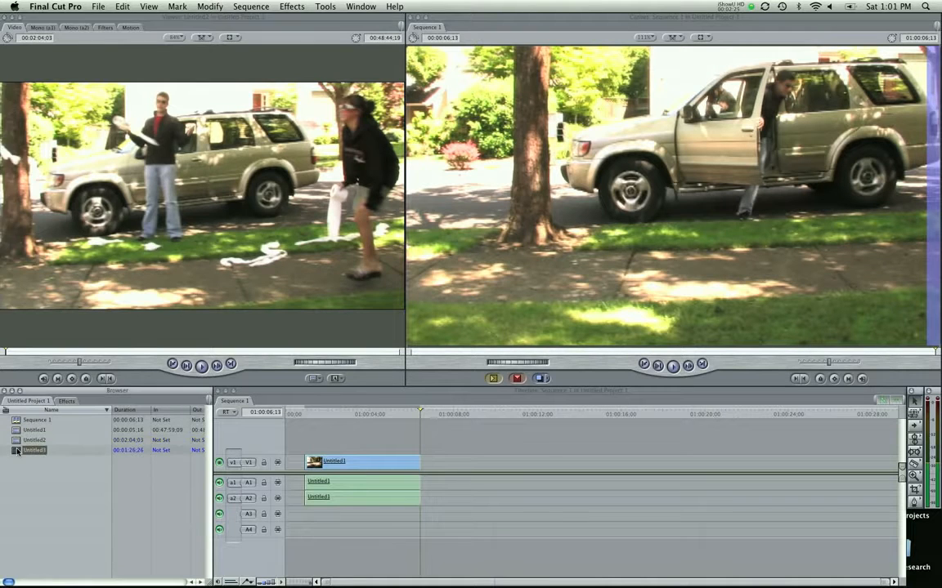
{"action": "left_click_drag", "start_coordinate": [105, 353], "coordinate": [113, 353]}
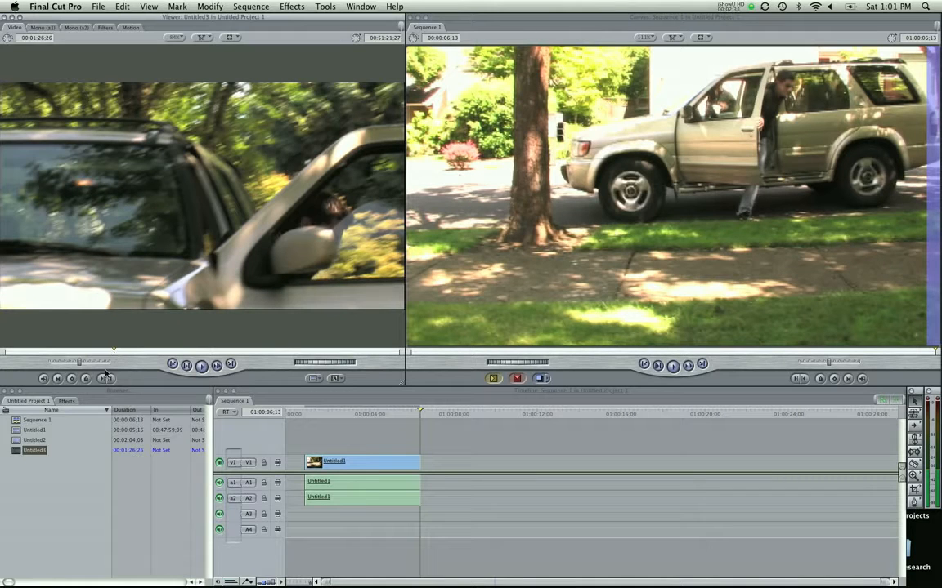
{"action": "key", "text": "i"}
{"action": "left_click_drag", "start_coordinate": [113, 353], "coordinate": [140, 353]}
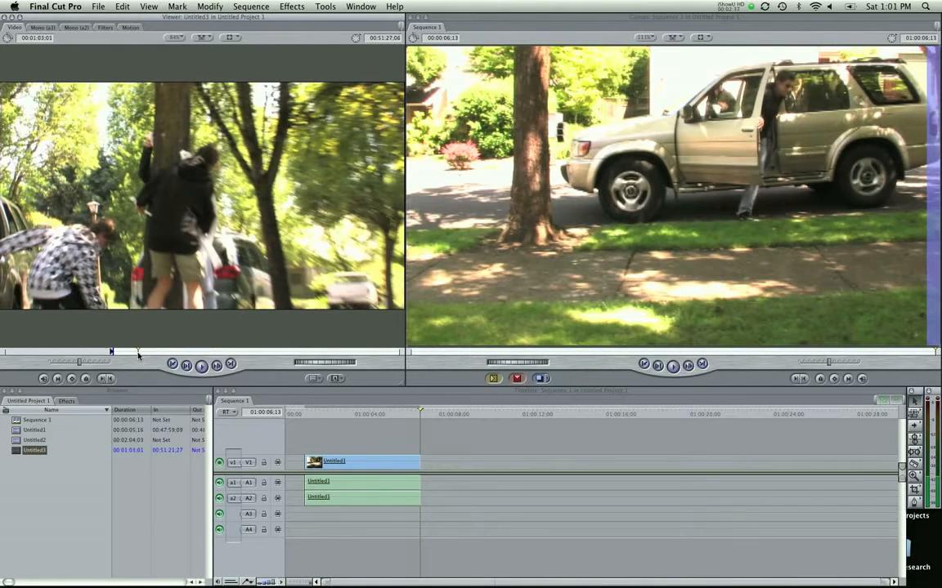
{"action": "key", "text": "o"}
{"action": "left_click_drag", "start_coordinate": [135, 304], "coordinate": [432, 459]}
{"action": "left_click_drag", "start_coordinate": [147, 353], "coordinate": [107, 354]}
Reload Untitled1 in the Viewer and step through its frames to mark a new In point at 00:48:30;27.
{"action": "left_click", "coordinate": [16, 430]}
{"action": "double_click", "coordinate": [16, 430]}
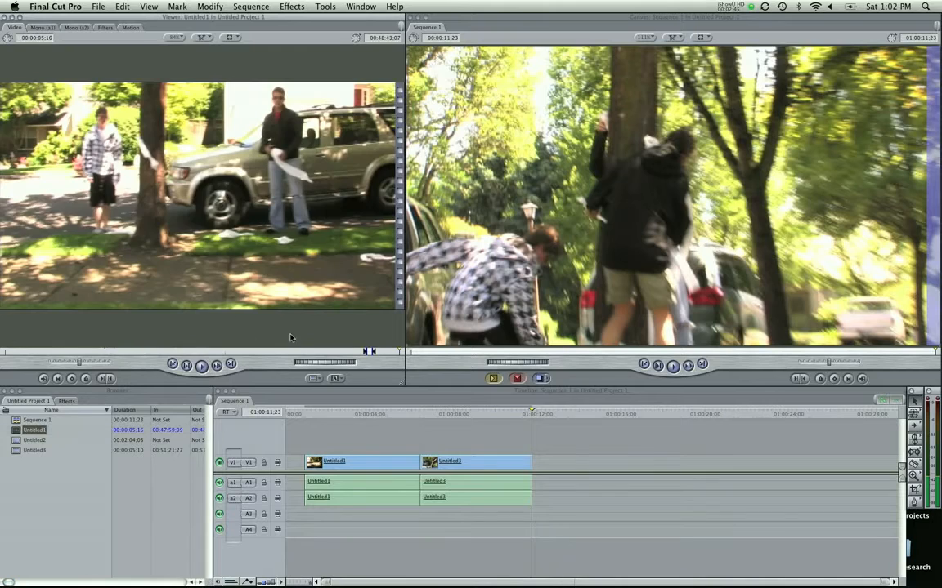
{"action": "left_click_drag", "start_coordinate": [383, 353], "coordinate": [390, 357]}
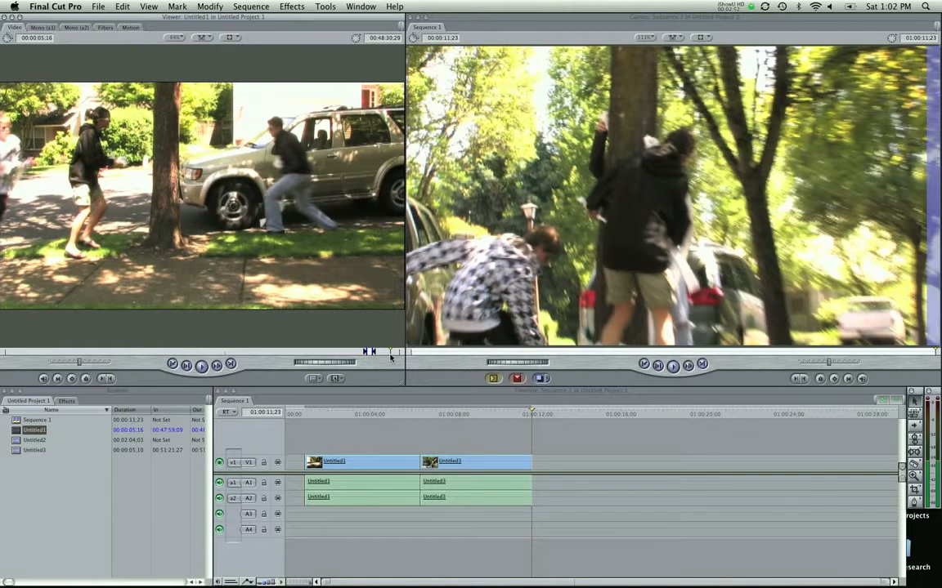
{"action": "left_click_drag", "start_coordinate": [391, 356], "coordinate": [391, 357]}
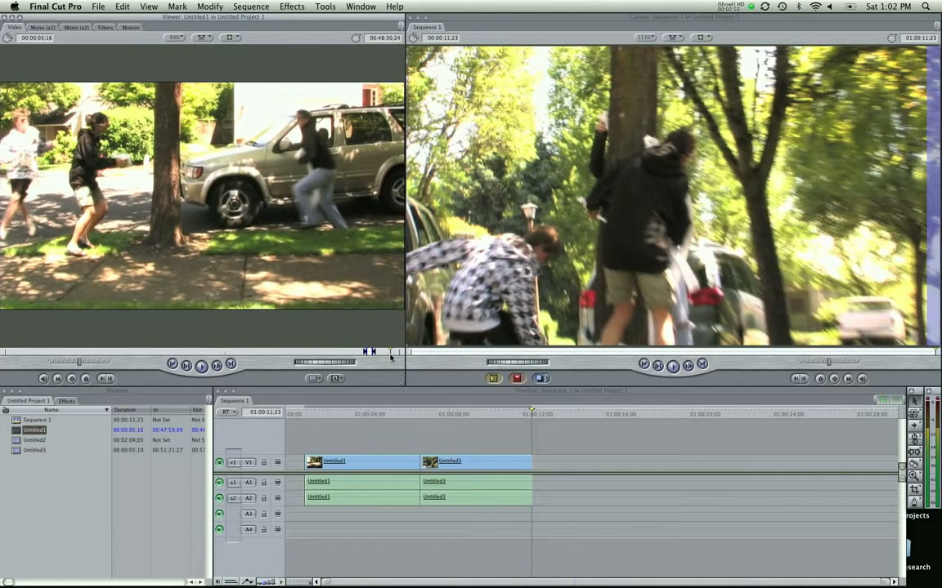
{"action": "key", "text": "Left"}
{"action": "key", "text": "Left"}
{"action": "key", "text": "Left"}
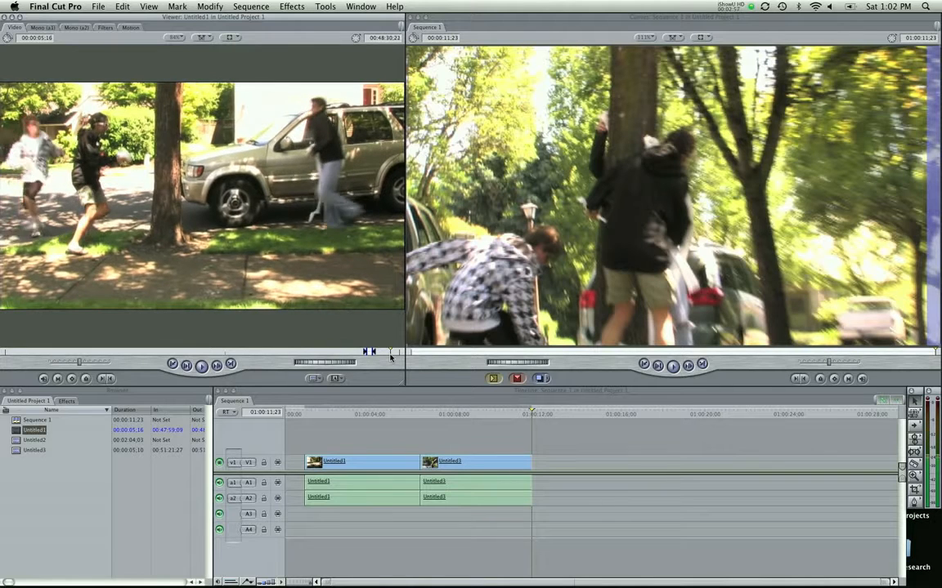
{"action": "key", "text": "Left"}
{"action": "key", "text": "Left"}
{"action": "key", "text": "Left"}
{"action": "key", "text": "Left"}
{"action": "key", "text": "Left"}
{"action": "key", "text": "Left"}
{"action": "key", "text": "Left"}
{"action": "key", "text": "Left"}
{"action": "key", "text": "Left"}
{"action": "key", "text": "Left"}
{"action": "key", "text": "Left"}
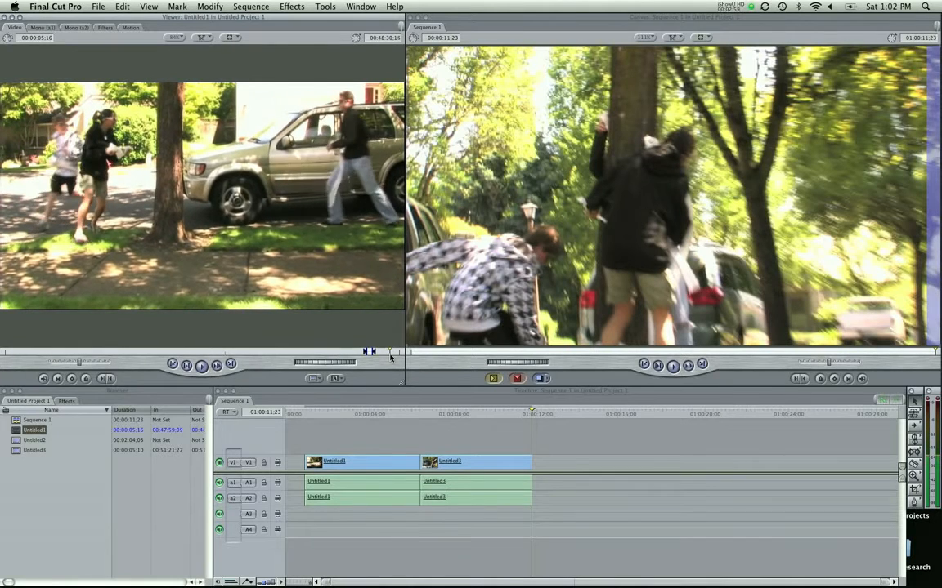
{"action": "key", "text": "Left"}
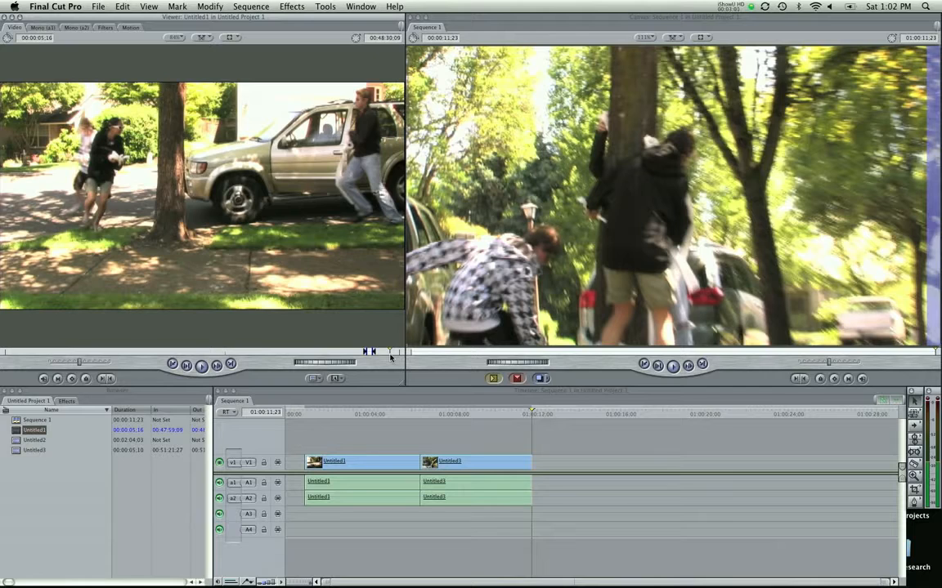
{"action": "key", "text": "Right"}
{"action": "key", "text": "Right"}
{"action": "key", "text": "Right"}
{"action": "key", "text": "Right"}
{"action": "key", "text": "Right"}
{"action": "key", "text": "Right"}
{"action": "key", "text": "Right"}
{"action": "key", "text": "Right"}
{"action": "key", "text": "Right"}
{"action": "key", "text": "Right"}
{"action": "key", "text": "Right"}
{"action": "key", "text": "Right"}
{"action": "key", "text": "Right"}
{"action": "key", "text": "Right"}
{"action": "key", "text": "Right"}
{"action": "key", "text": "Right"}
{"action": "key", "text": "Right"}
{"action": "key", "text": "Right"}
{"action": "key", "text": "i"}
{"action": "key", "text": "Right"}
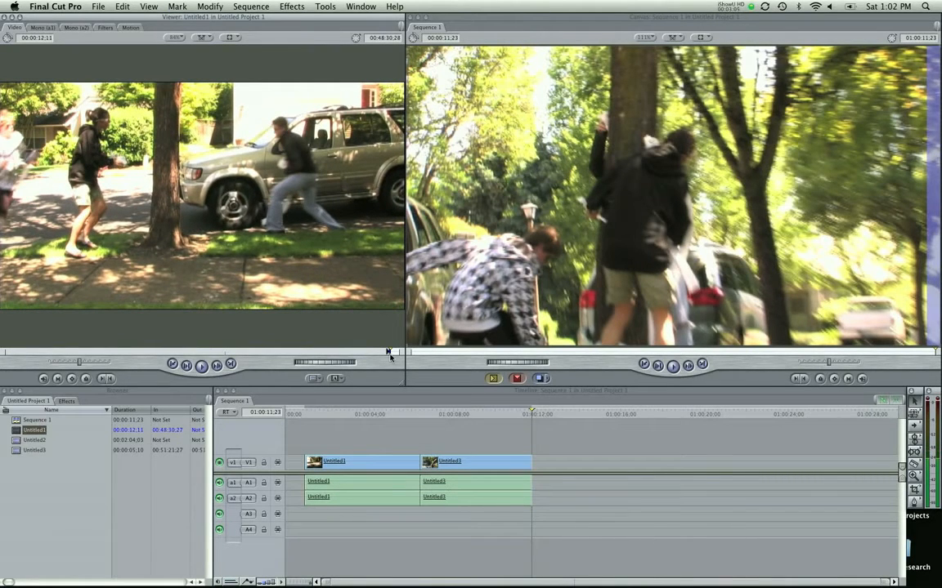
Mark the Out point at 00:48:37;23, add this Untitled1 section after the second clip, and return the playhead to the first clip.
{"action": "key", "text": "space"}
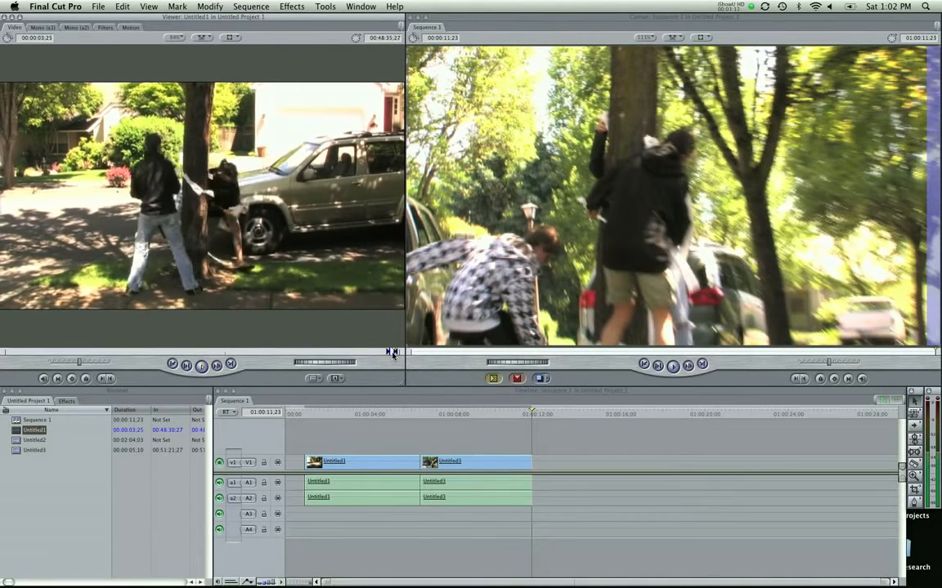
{"action": "key", "text": "o"}
{"action": "left_click_drag", "start_coordinate": [344, 313], "coordinate": [540, 471]}
{"action": "left_click", "coordinate": [302, 414]}
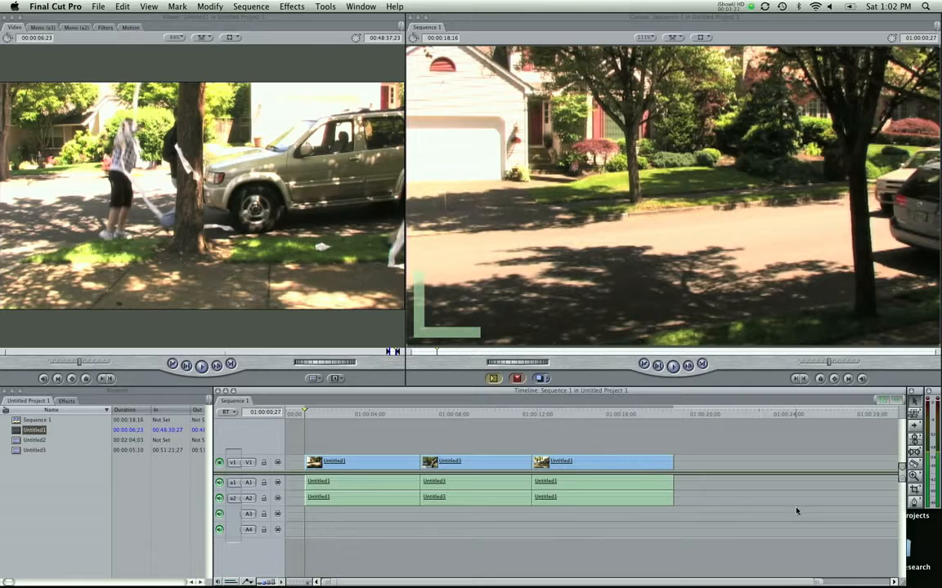
Delete the audio of all three clips from A1 and A2 while V1 is locked, and unlock V1 again.
{"action": "left_click_drag", "start_coordinate": [699, 500], "coordinate": [364, 521]}
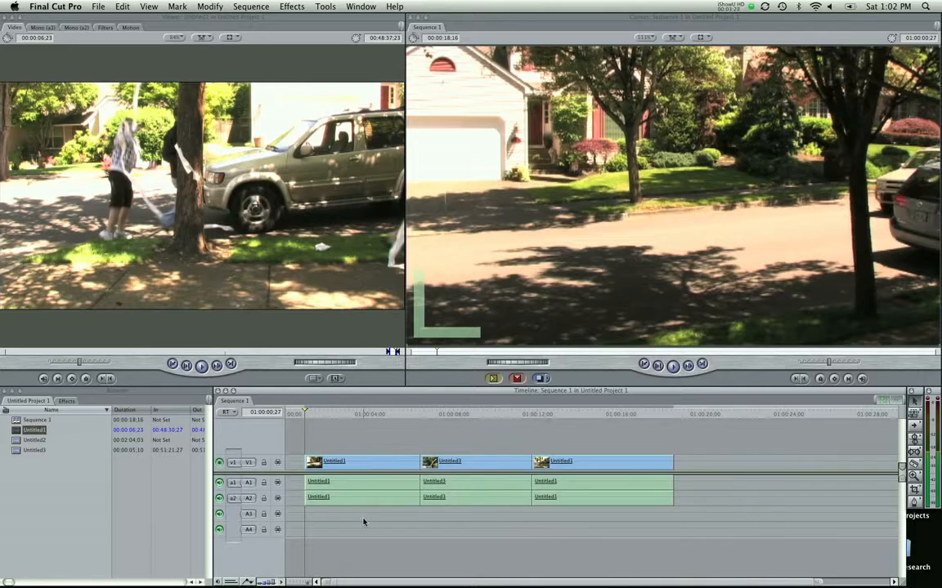
{"action": "left_click", "coordinate": [264, 463]}
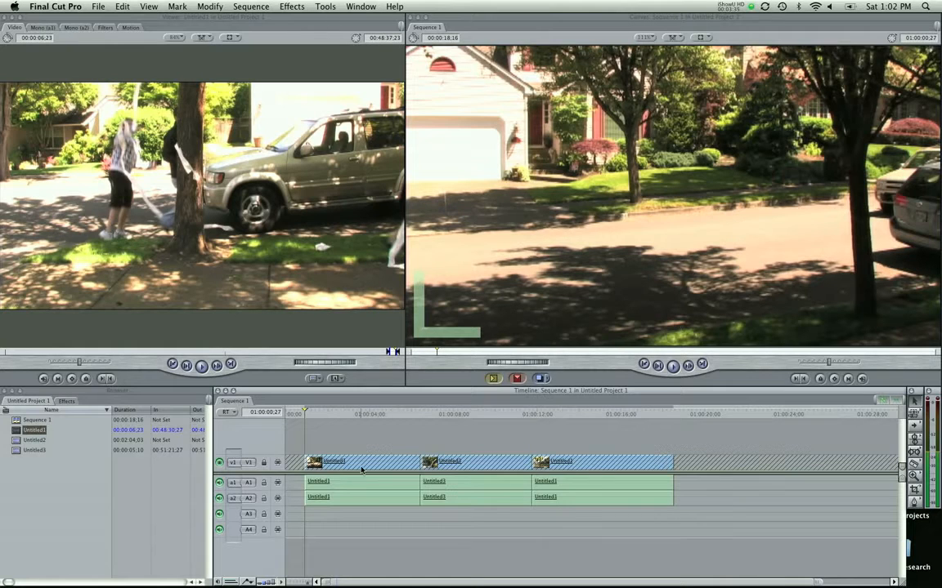
{"action": "left_click_drag", "start_coordinate": [702, 503], "coordinate": [360, 497]}
{"action": "key", "text": "Delete"}
{"action": "left_click", "coordinate": [263, 465]}
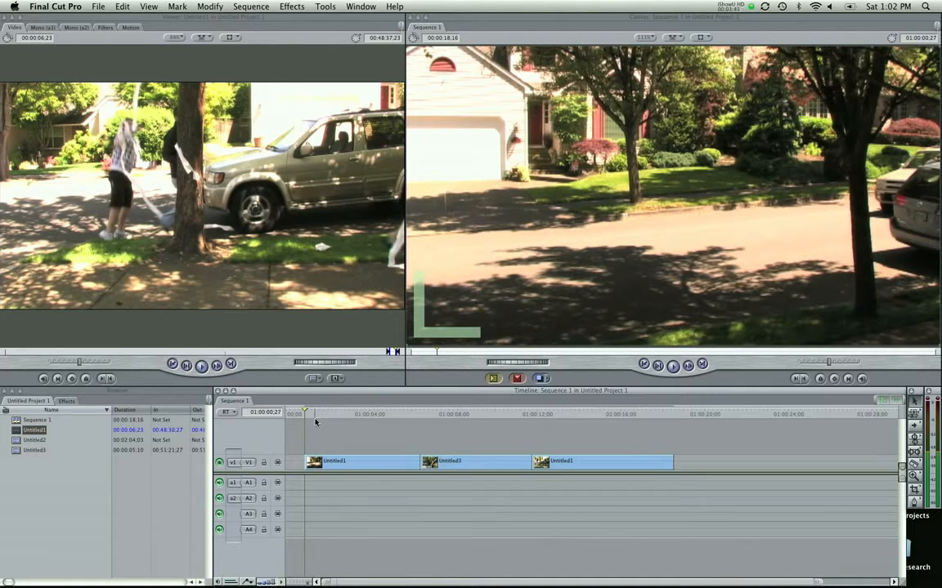
Play back the assembled sequence and scrub around the cut between the first and second clips.
{"action": "key", "text": "space"}
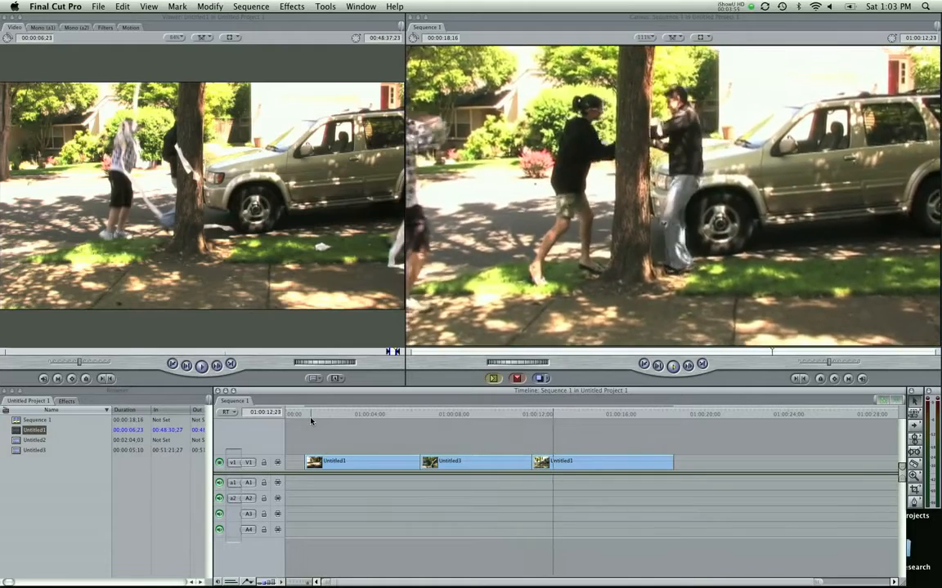
{"action": "left_click", "coordinate": [676, 414]}
{"action": "left_click_drag", "start_coordinate": [685, 419], "coordinate": [319, 437]}
{"action": "left_click", "coordinate": [419, 414]}
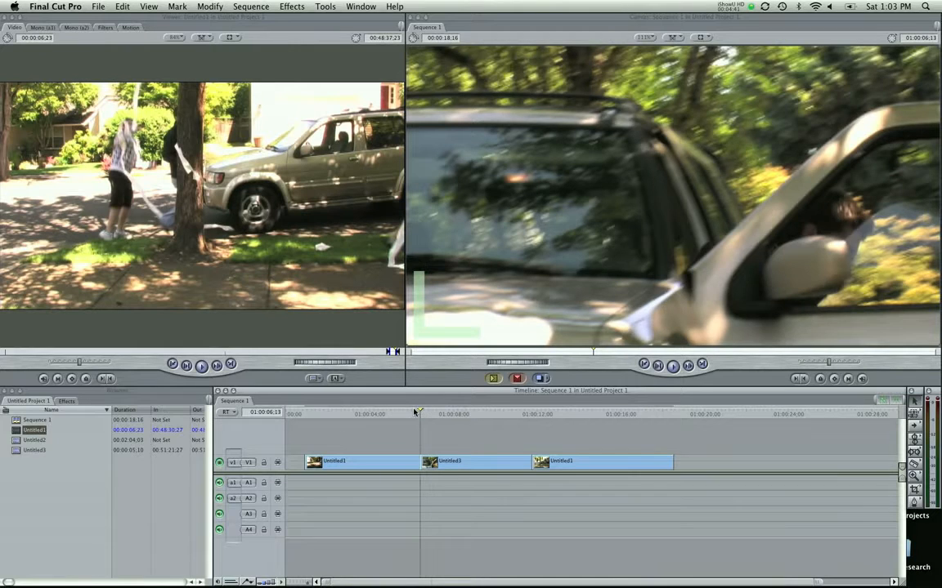
{"action": "left_click_drag", "start_coordinate": [415, 412], "coordinate": [411, 415]}
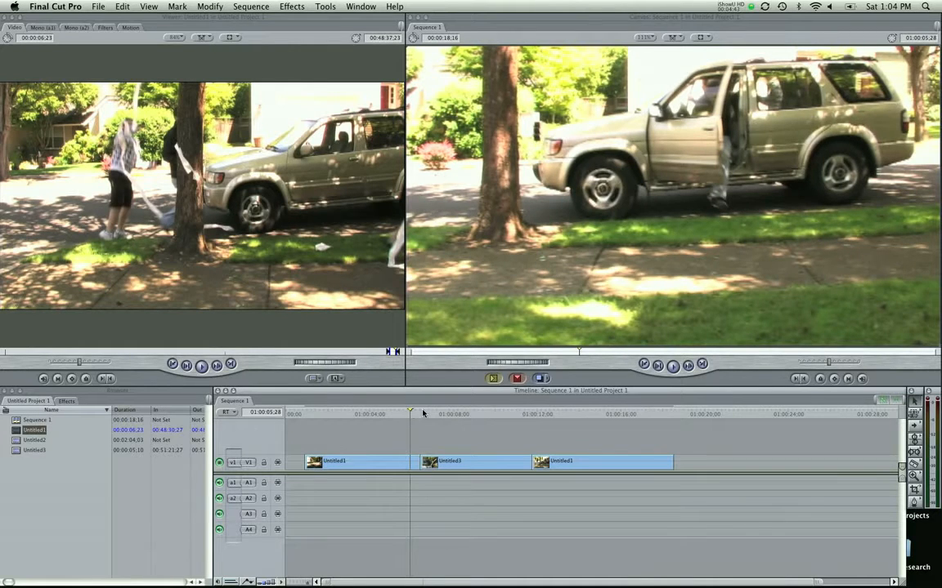
Try moving the third clip earlier so that it overwrites the end of Untitled3 on V1, and undo the move.
{"action": "mouse_move", "coordinate": [554, 462]}
{"action": "left_mouse_down"}
{"action": "mouse_move", "coordinate": [624, 458]}
{"action": "mouse_move", "coordinate": [539, 461]}
{"action": "left_mouse_up"}
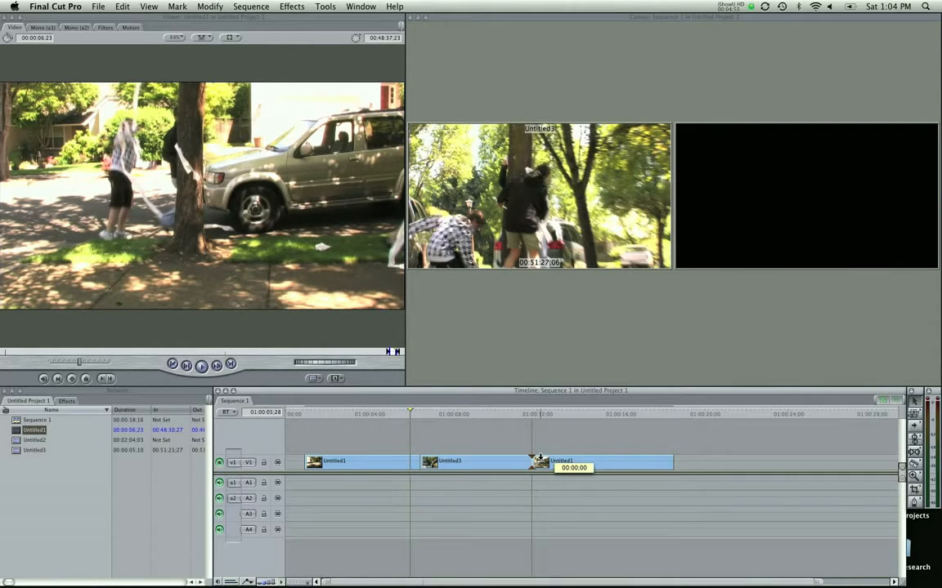
{"action": "left_click_drag", "start_coordinate": [540, 460], "coordinate": [546, 462]}
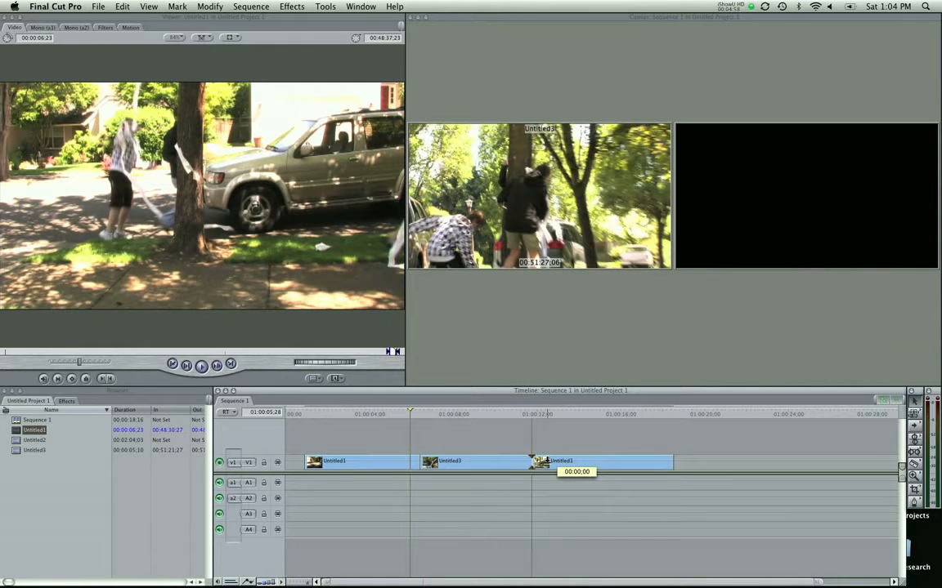
{"action": "left_click_drag", "start_coordinate": [548, 461], "coordinate": [493, 466]}
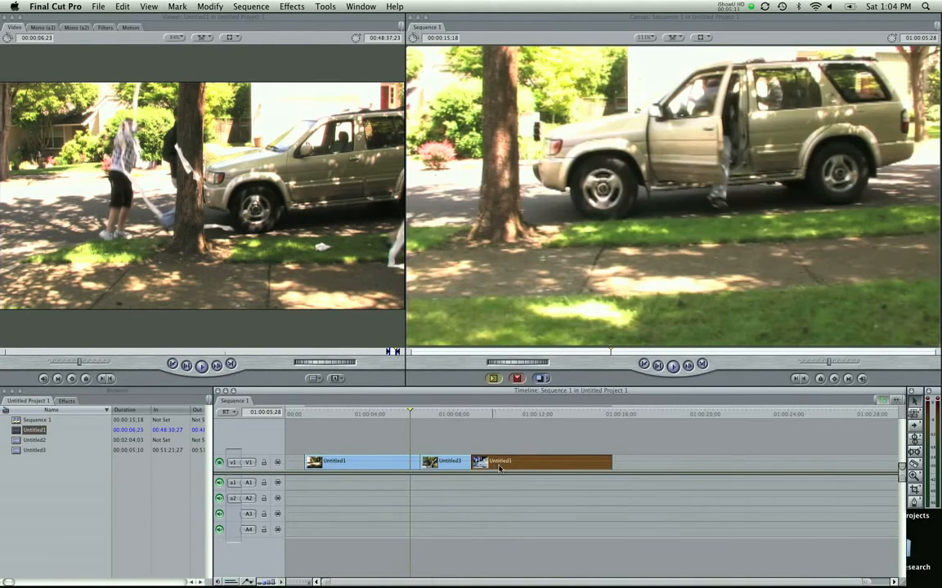
{"action": "key", "text": "super+z"}
Move the third clip later to open a gap after Untitled3, return it to Untitled3's end, and scrub the sequence.
{"action": "left_click_drag", "start_coordinate": [586, 460], "coordinate": [624, 459]}
{"action": "left_click_drag", "start_coordinate": [411, 410], "coordinate": [384, 418]}
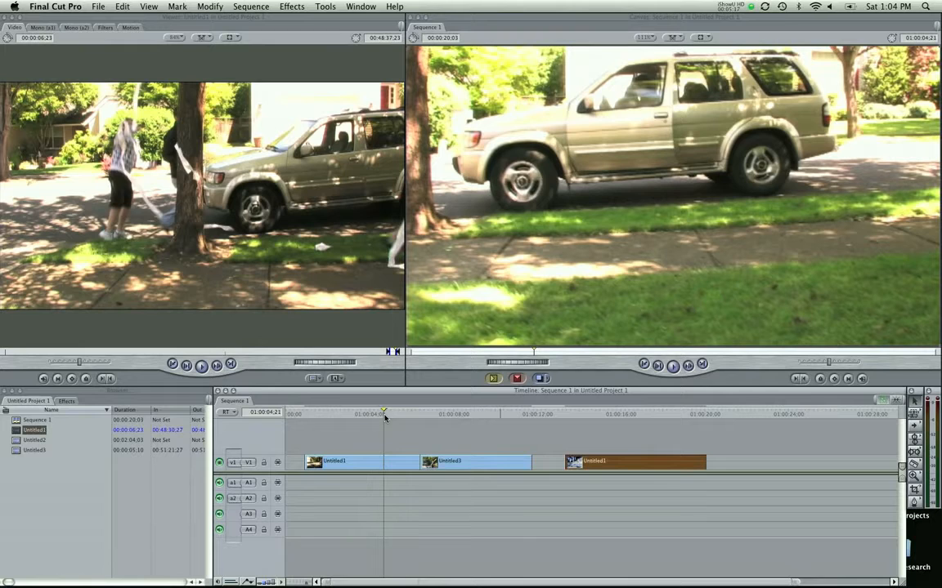
{"action": "left_click_drag", "start_coordinate": [605, 460], "coordinate": [544, 462]}
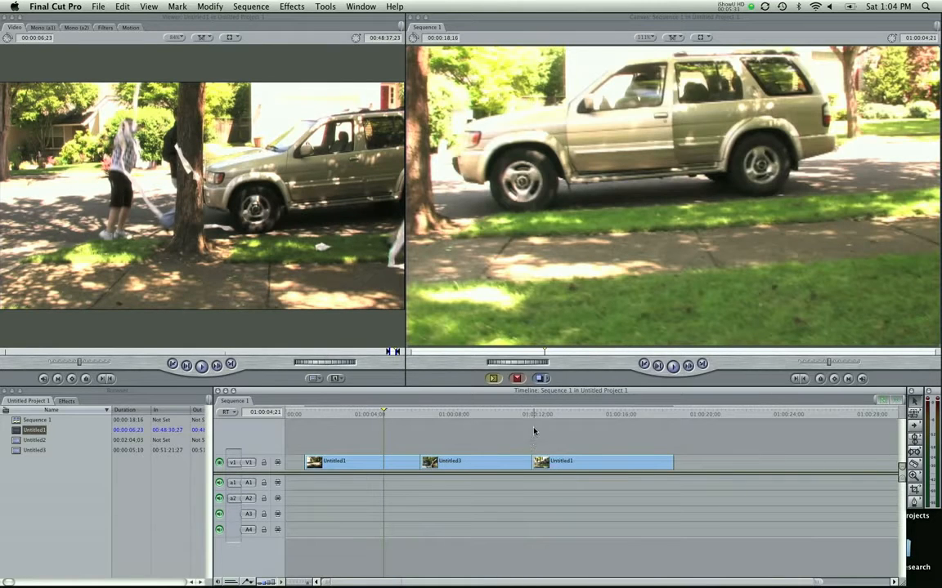
{"action": "left_click_drag", "start_coordinate": [531, 419], "coordinate": [400, 439]}
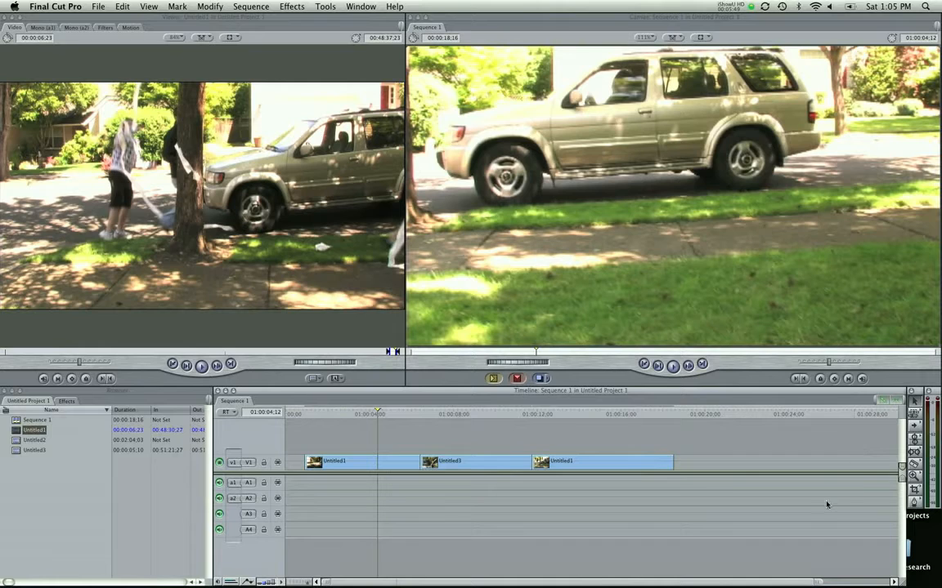
Hide the Tool Palette and show it again.
{"action": "left_click", "coordinate": [358, 5]}
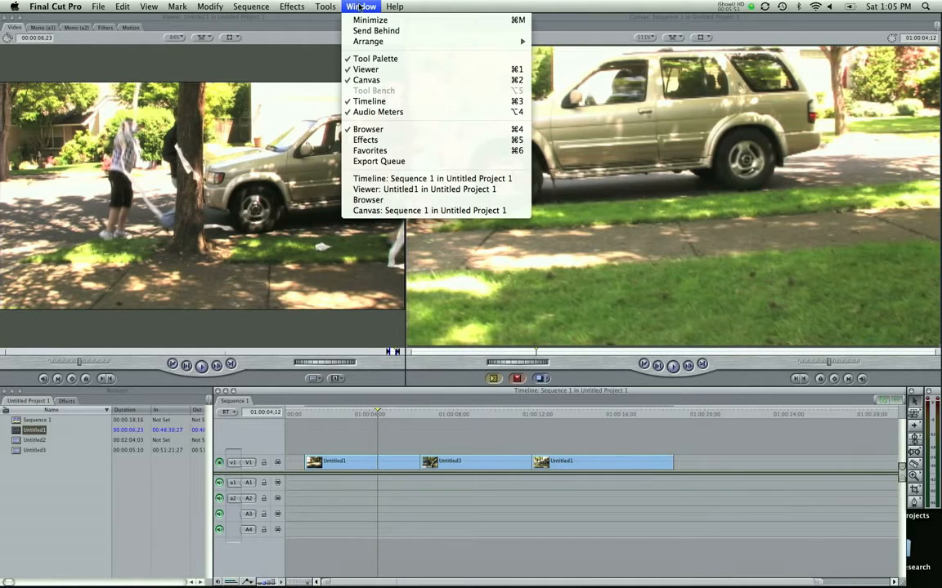
{"action": "left_click", "coordinate": [375, 59]}
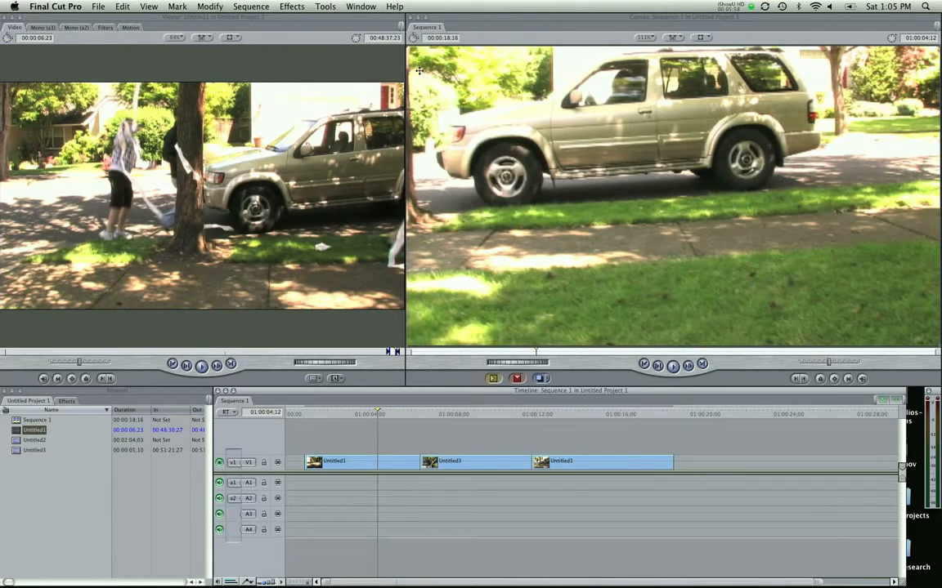
{"action": "left_click", "coordinate": [375, 5]}
{"action": "left_click", "coordinate": [377, 57]}
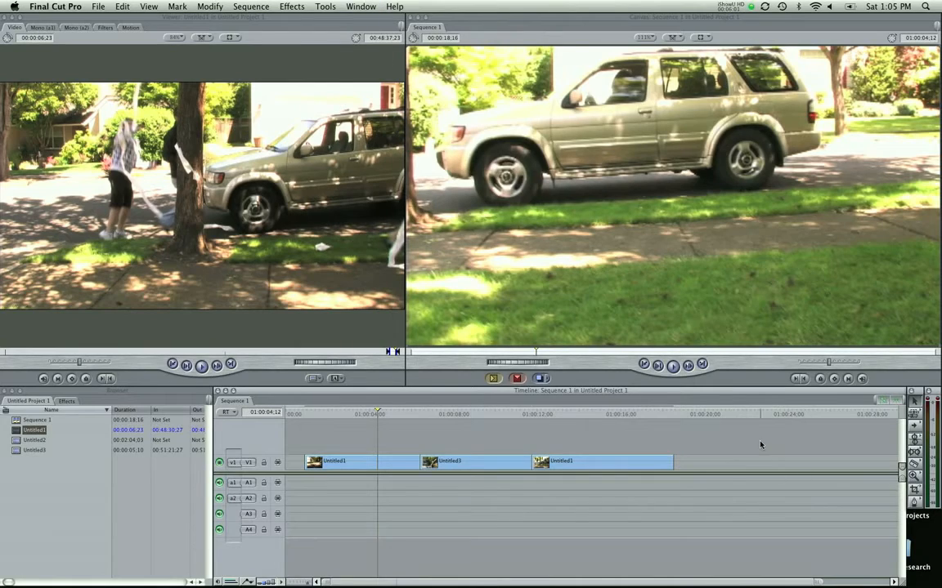
Place the playhead at the cut after Untitled3, trim the third clip's beginning, and move that clip later to leave a gap.
{"action": "left_click_drag", "start_coordinate": [610, 416], "coordinate": [531, 415]}
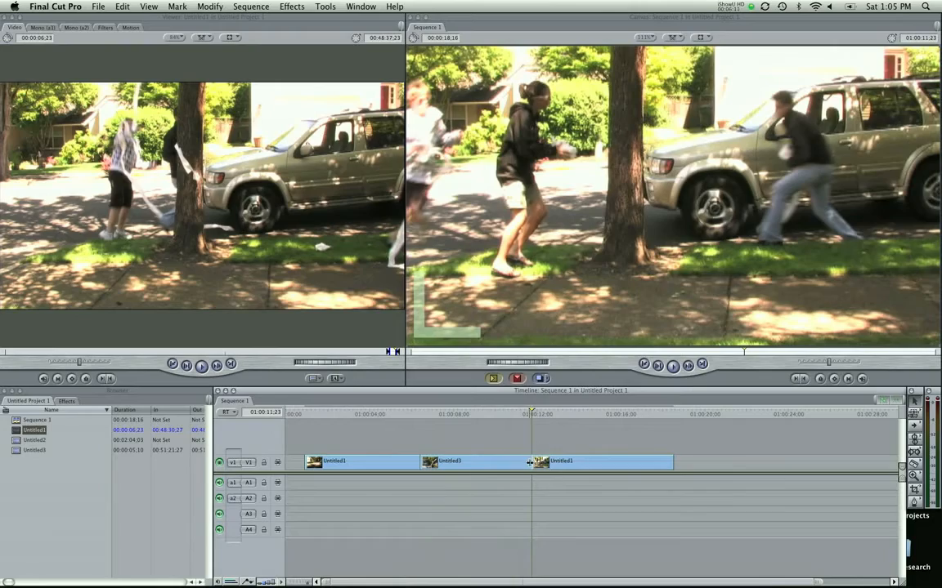
{"action": "mouse_move", "coordinate": [529, 462]}
{"action": "left_mouse_down"}
{"action": "mouse_move", "coordinate": [478, 464]}
{"action": "mouse_move", "coordinate": [528, 464]}
{"action": "left_mouse_up"}
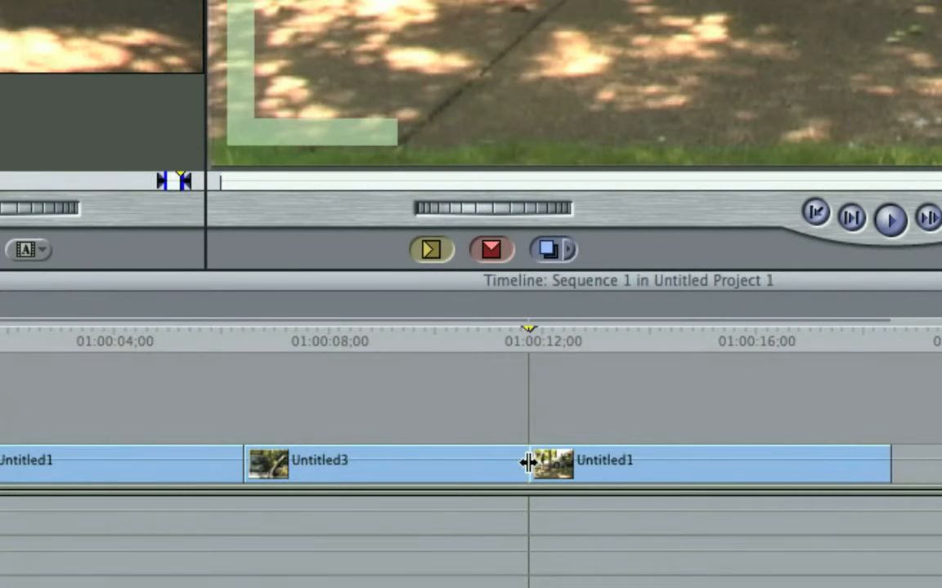
{"action": "left_click_drag", "start_coordinate": [524, 467], "coordinate": [658, 472]}
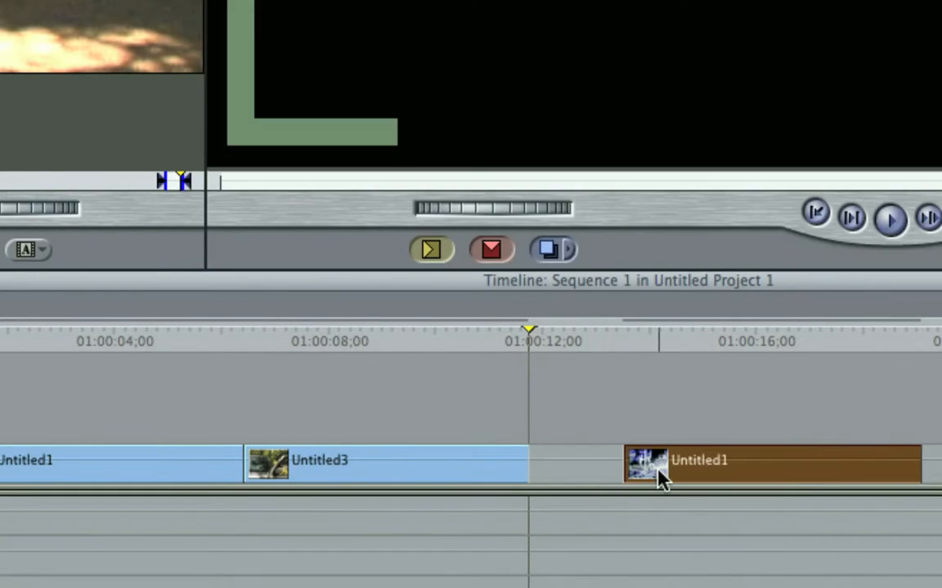
Delete the gap between Untitled3 and the third clip on V1 so the two clips meet.
{"action": "left_click", "coordinate": [591, 463]}
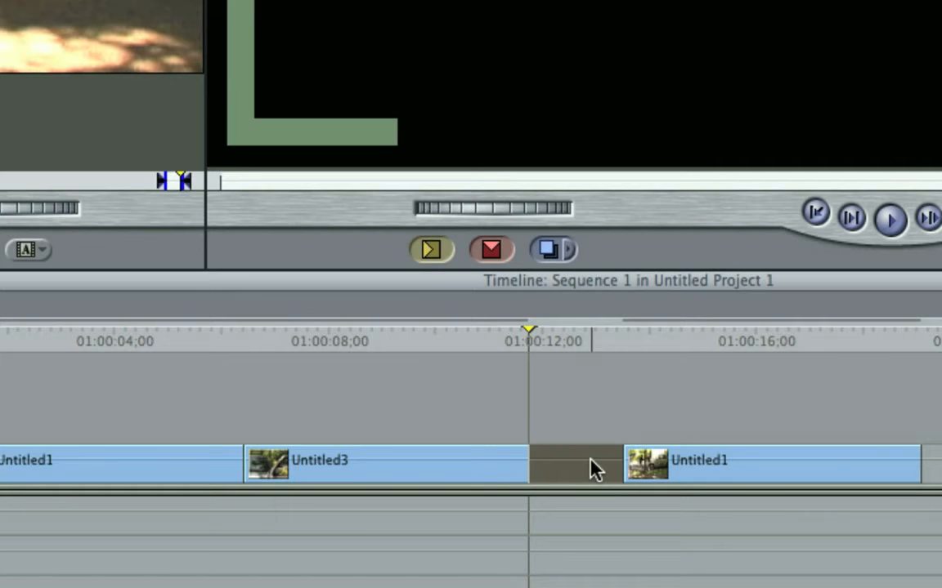
{"action": "left_click", "coordinate": [573, 459]}
{"action": "left_click", "coordinate": [572, 461]}
{"action": "key", "text": "Delete"}
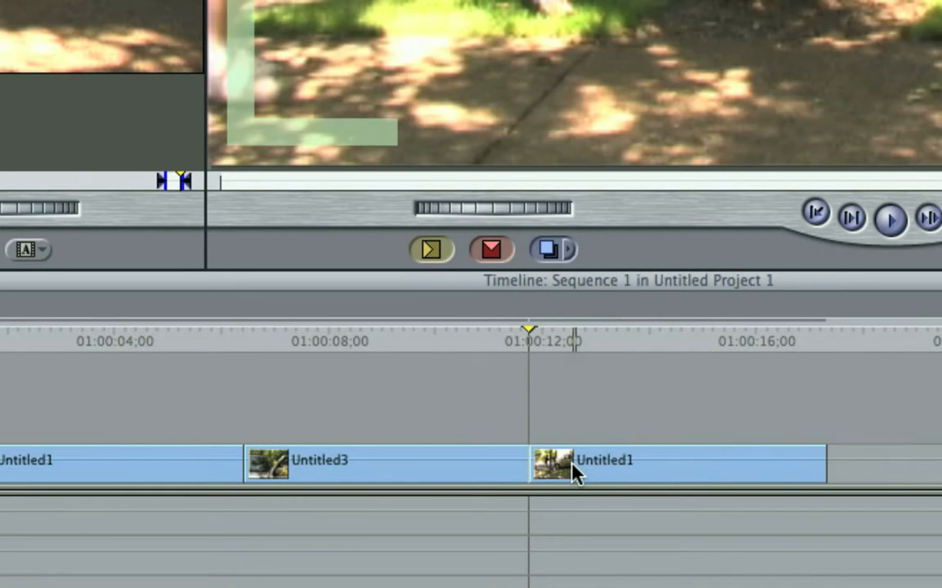
Move the trimmed third clip later on V1, leaving a gap after Untitled3, and clear the timeline and Browser selections.
{"action": "mouse_move", "coordinate": [571, 463]}
{"action": "left_mouse_down"}
{"action": "mouse_move", "coordinate": [595, 458]}
{"action": "mouse_move", "coordinate": [585, 458]}
{"action": "left_mouse_up"}
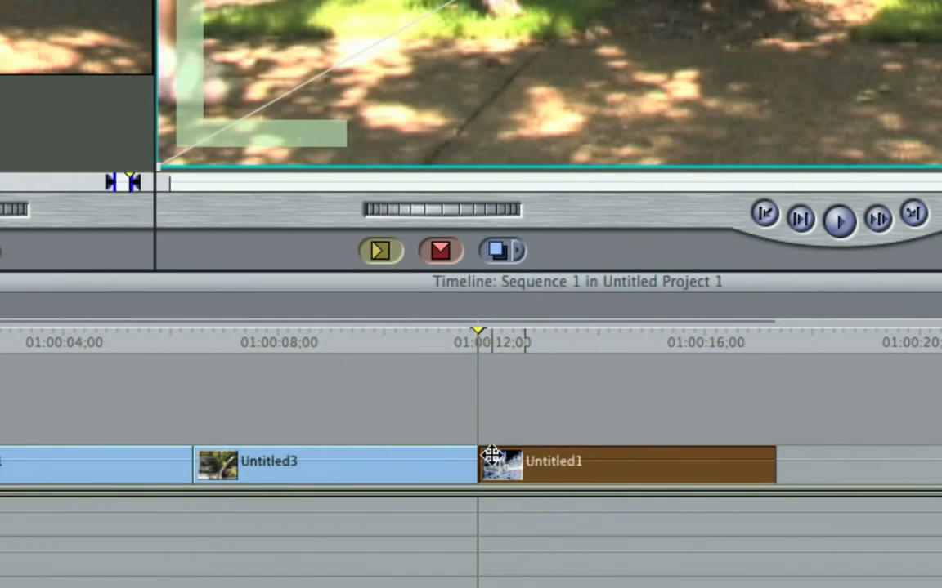
{"action": "left_click_drag", "start_coordinate": [501, 462], "coordinate": [572, 441]}
{"action": "left_click", "coordinate": [557, 424]}
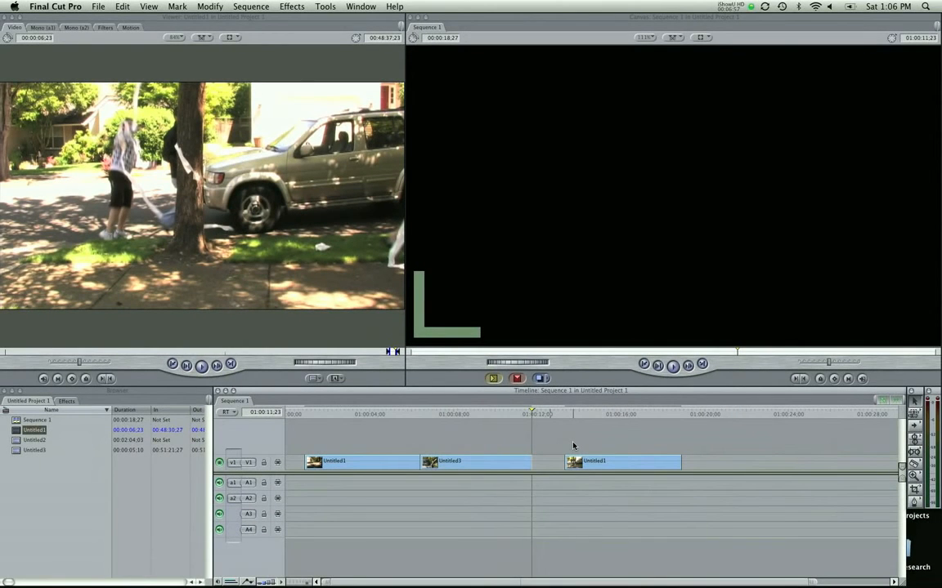
{"action": "left_click", "coordinate": [46, 507]}
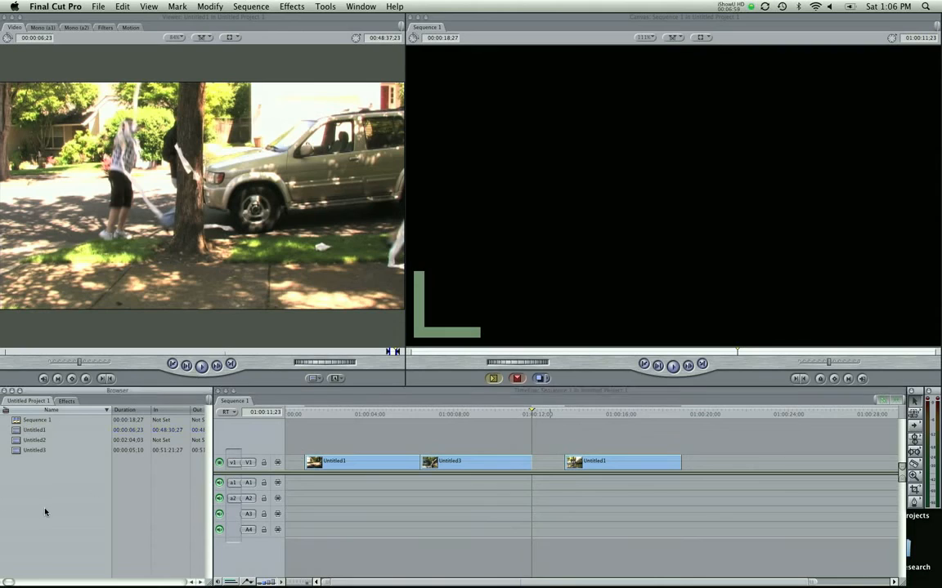